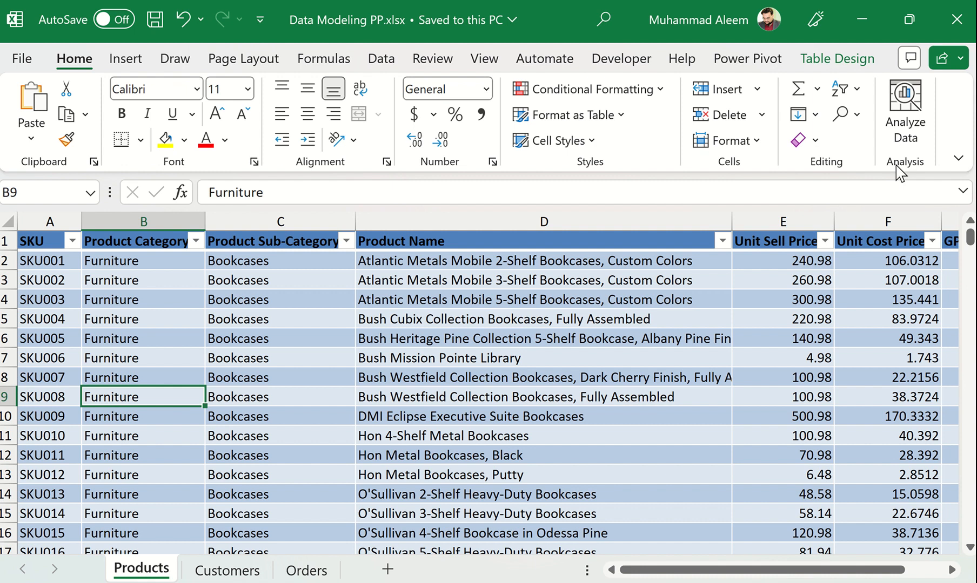
Look through the tables on the Products, Customers and Orders sheets and return to the Products sheet.
left_click(155, 336)
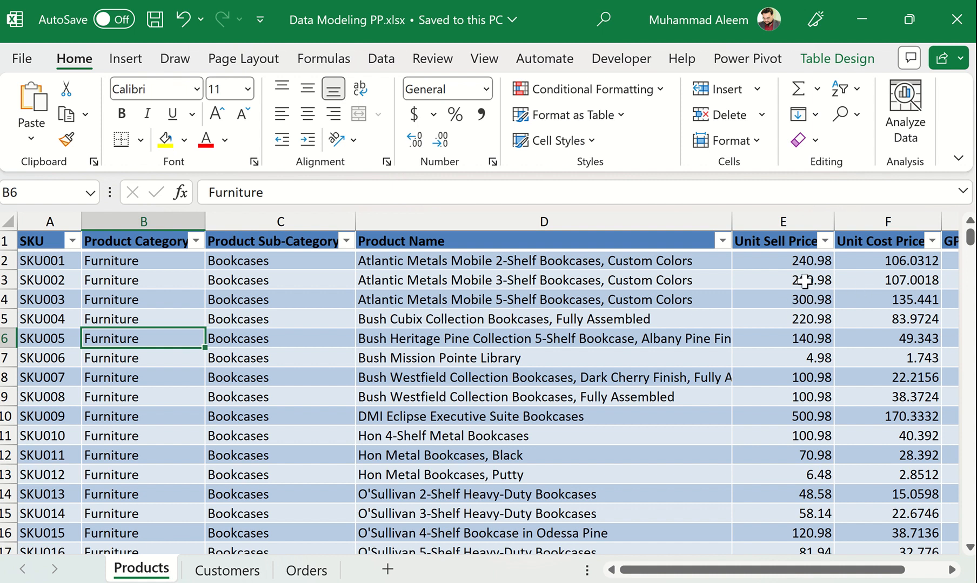
left_click(218, 573)
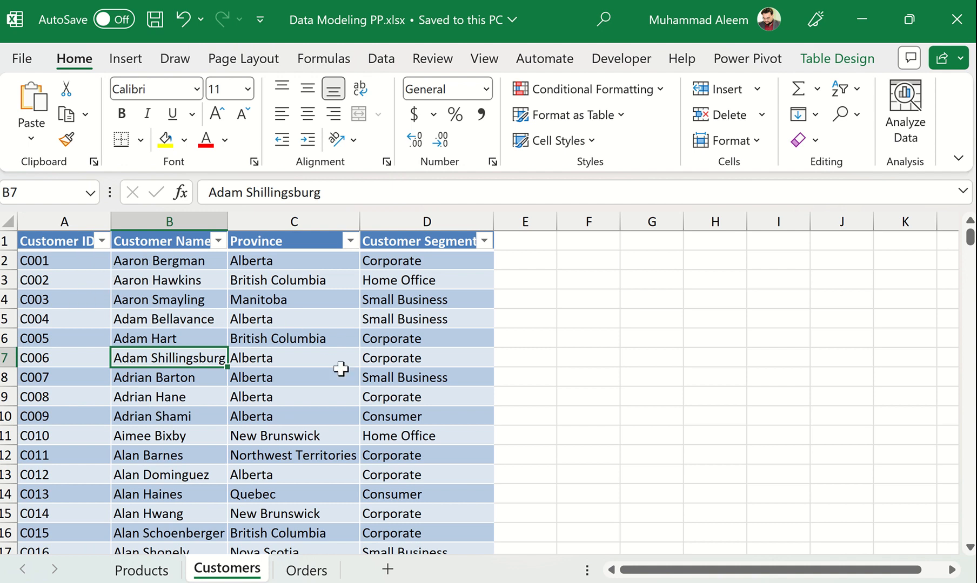
left_click(306, 571)
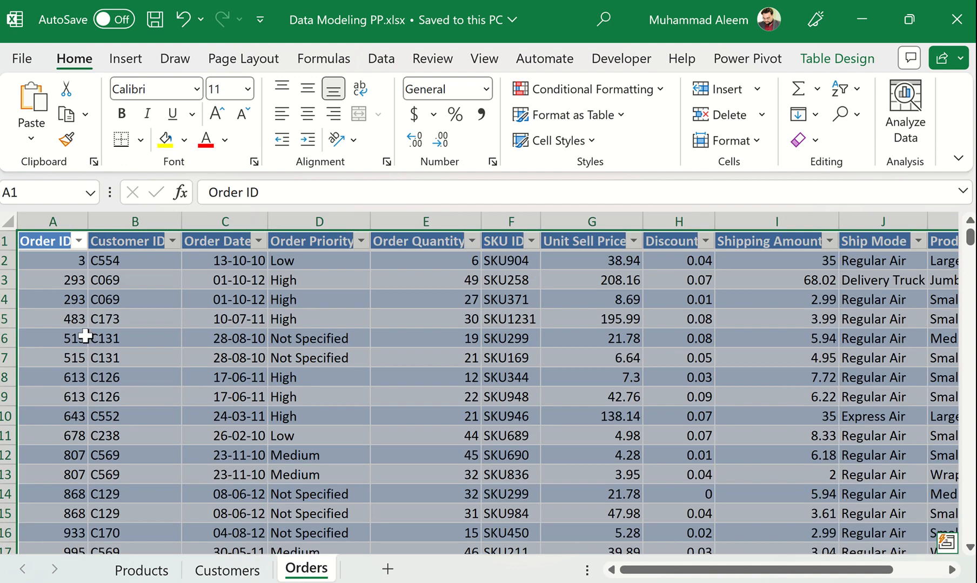
left_click(78, 296)
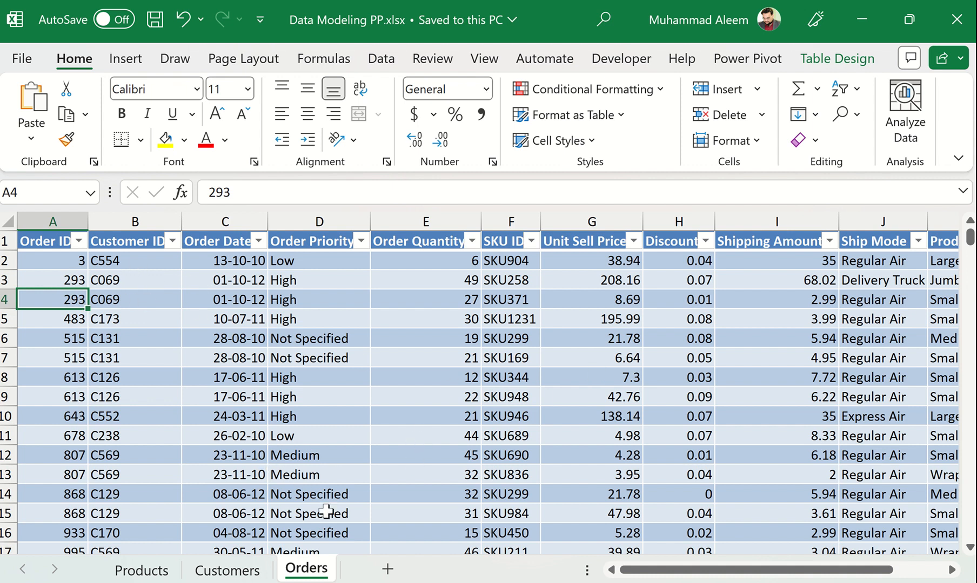
left_click(254, 571)
left_click(164, 564)
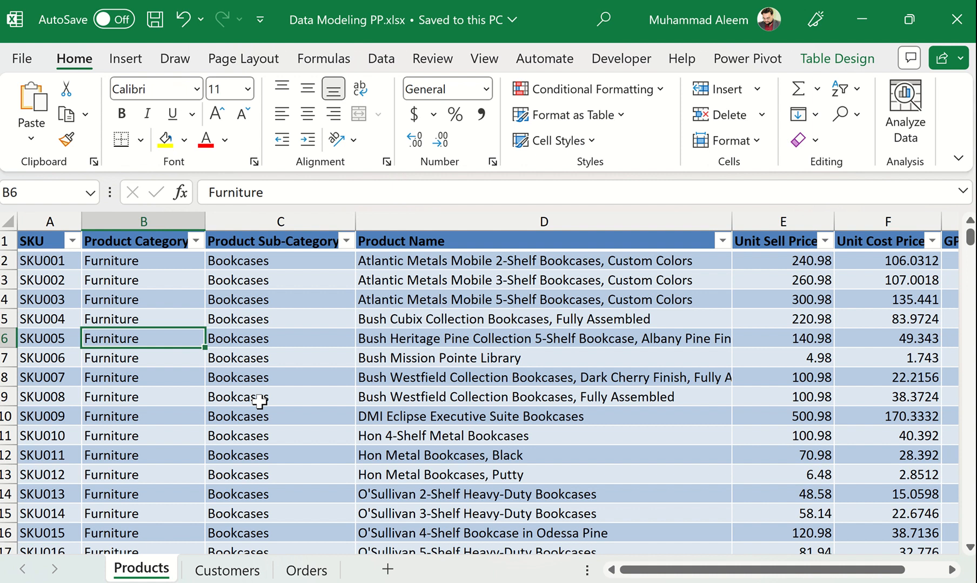
Open the COM add-ins settings from the Excel options and confirm them with Microsoft Power Pivot for Excel enabled.
left_click(733, 69)
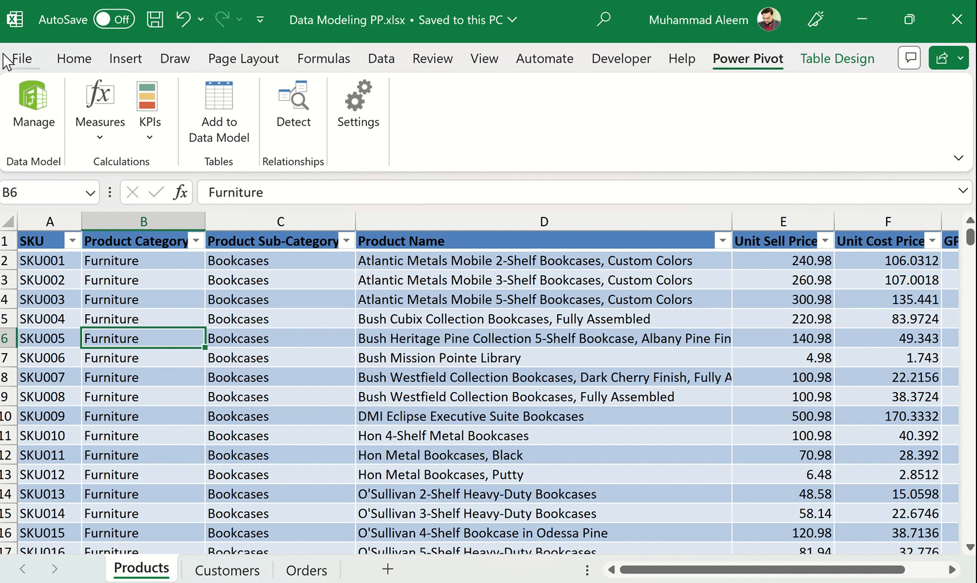
left_click(31, 62)
left_click(81, 564)
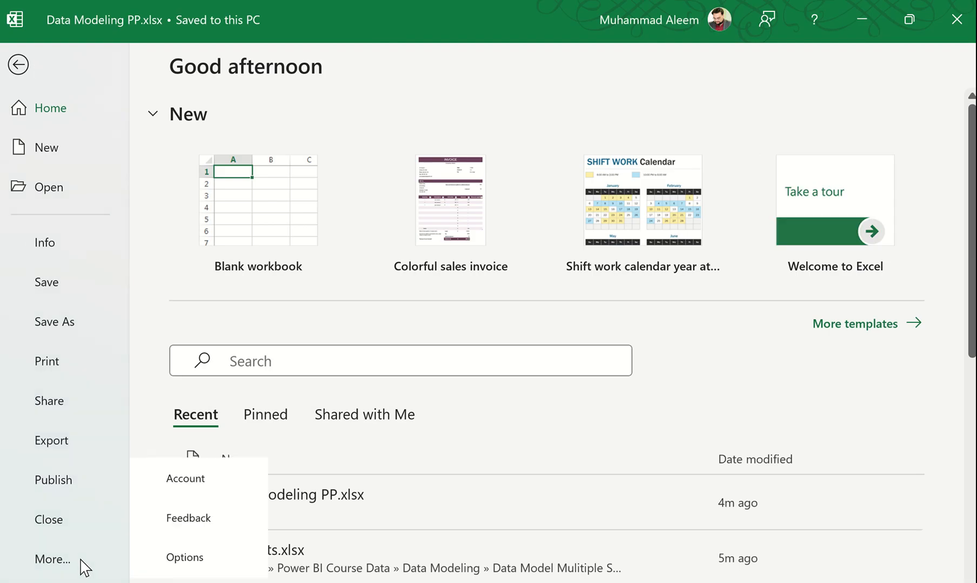
left_click(224, 566)
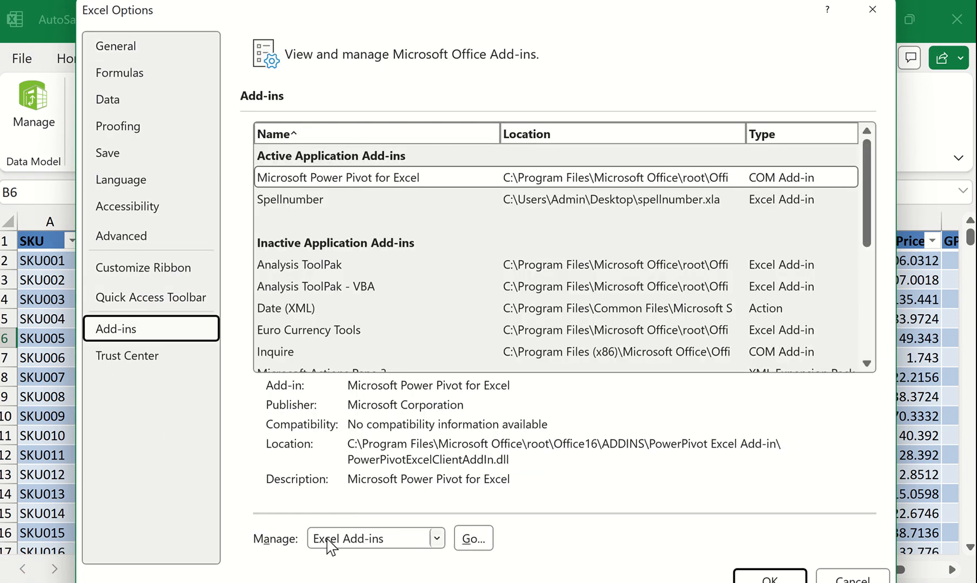
left_click(384, 538)
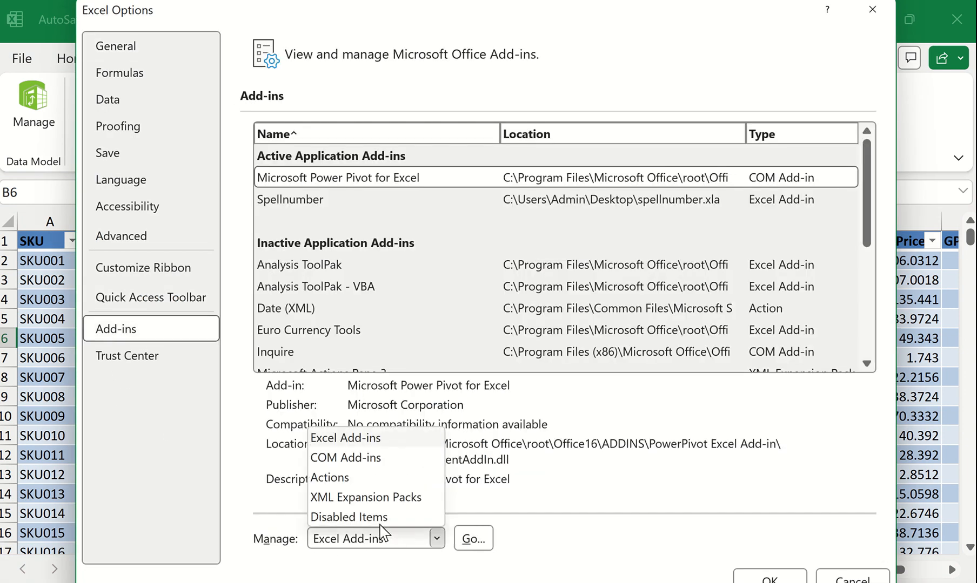
left_click(373, 458)
left_click(479, 542)
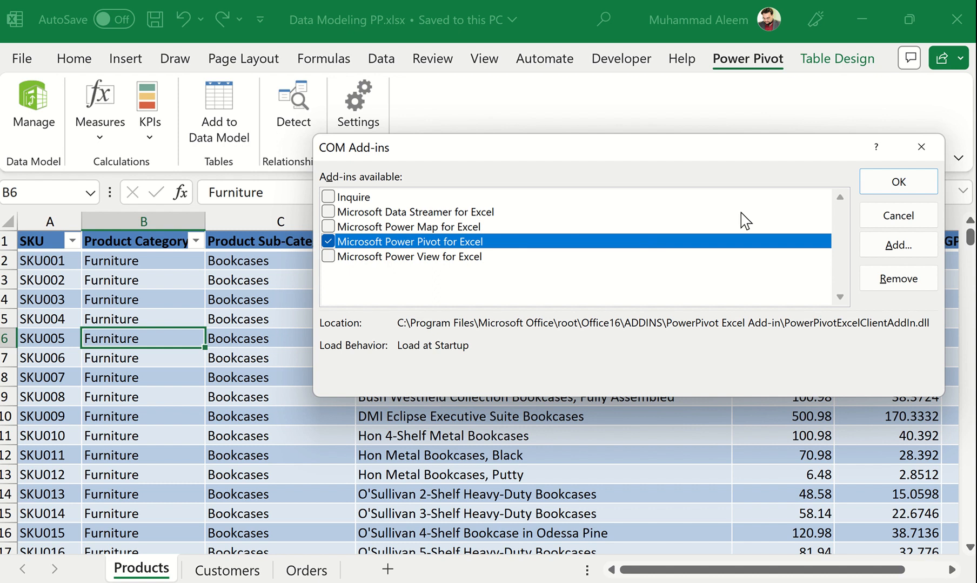
left_click(868, 186)
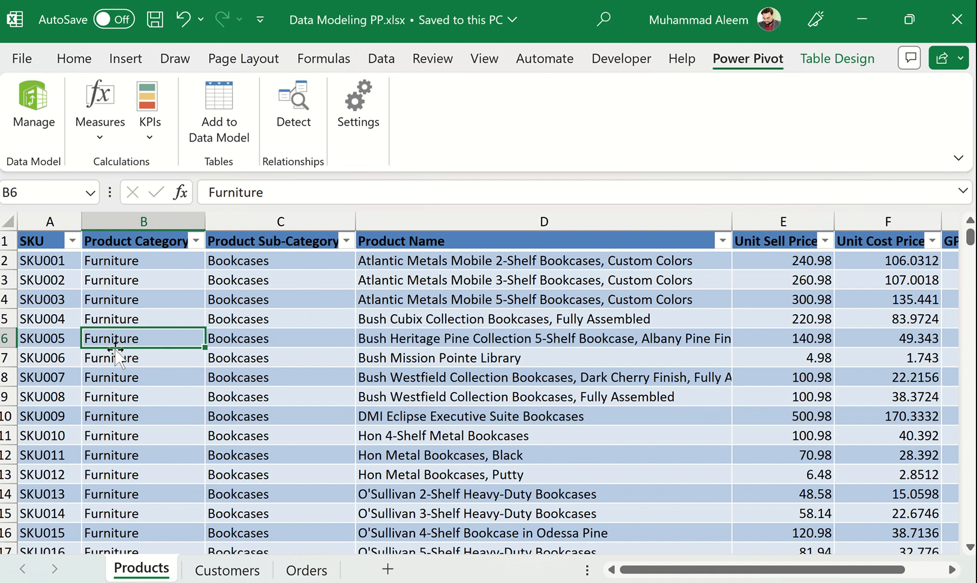
Add the Products table and the Customers table to the data model, returning to the workbook after each one.
left_click(216, 103)
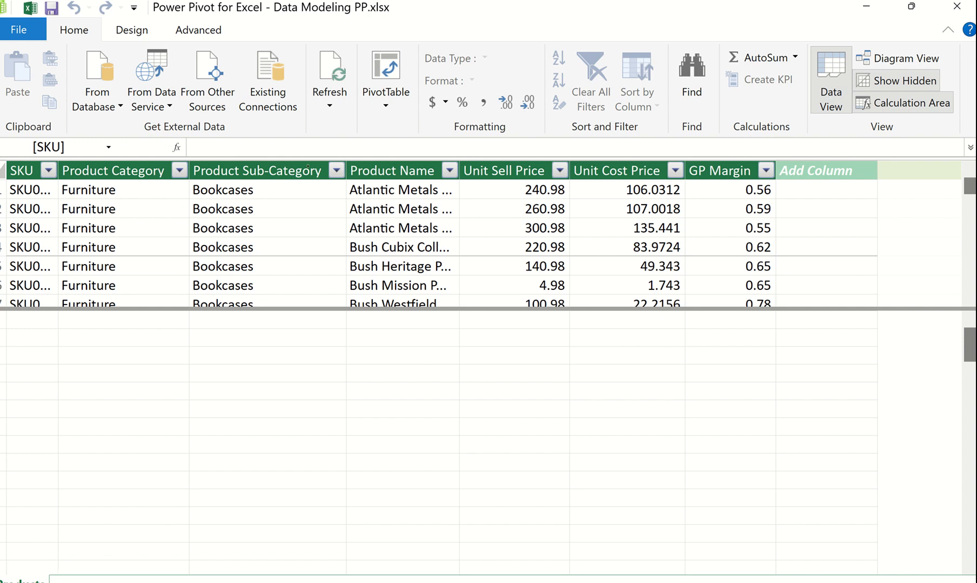
left_click(964, 12)
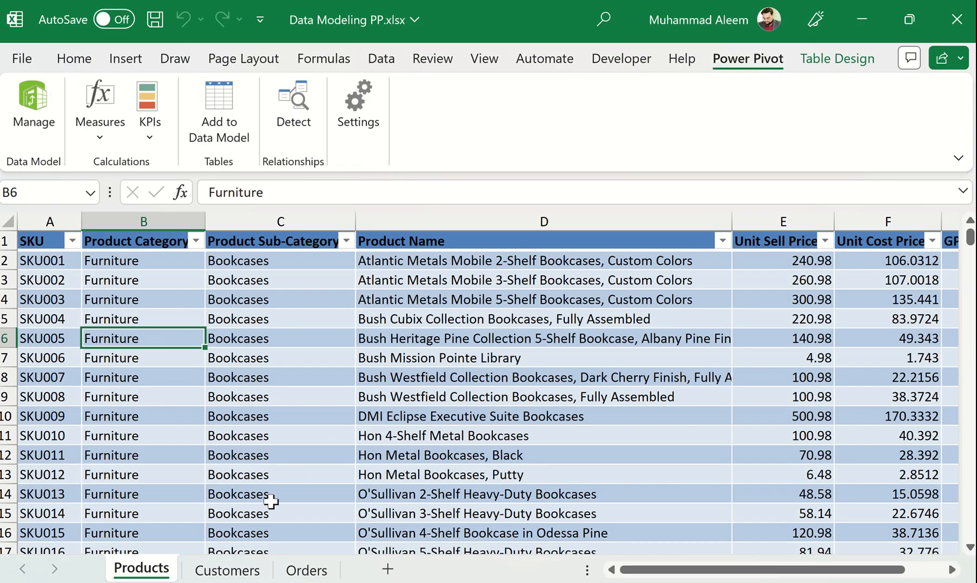
left_click(236, 573)
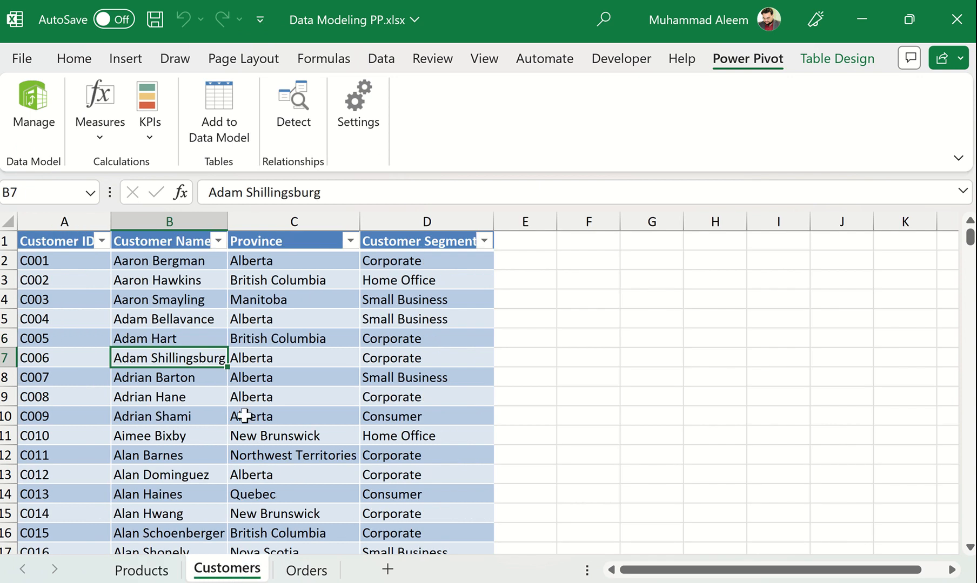
left_click(238, 337)
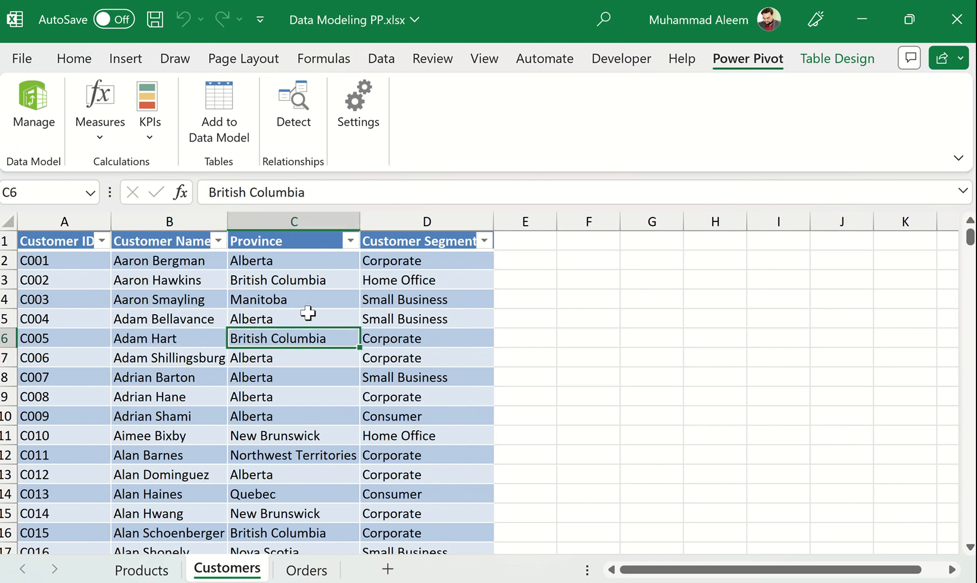
left_click(203, 320)
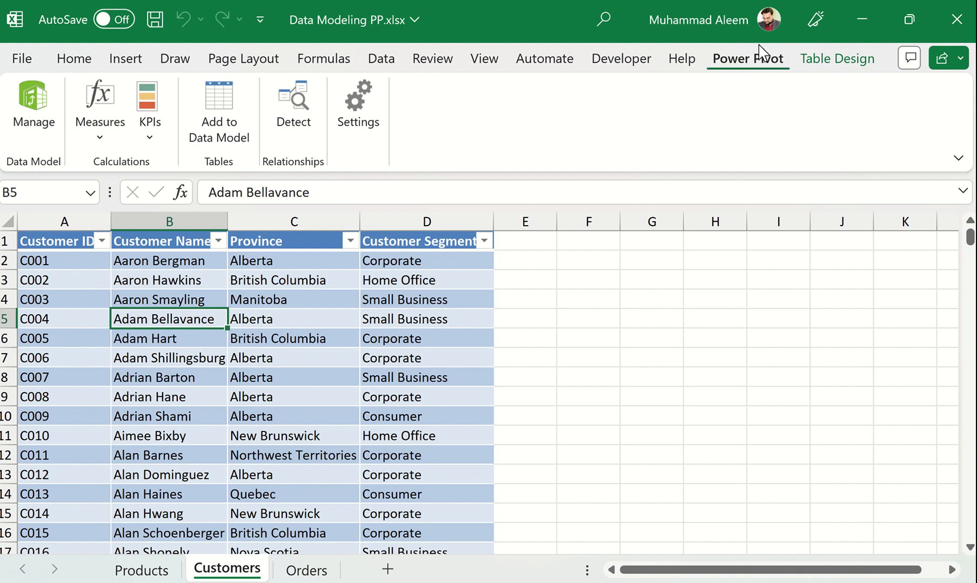
left_click(224, 123)
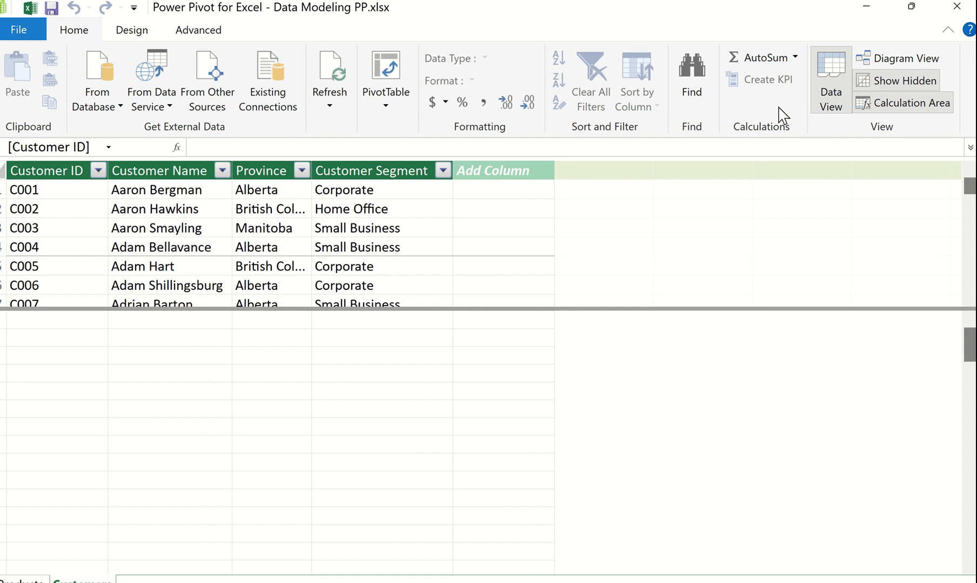
left_click(953, 9)
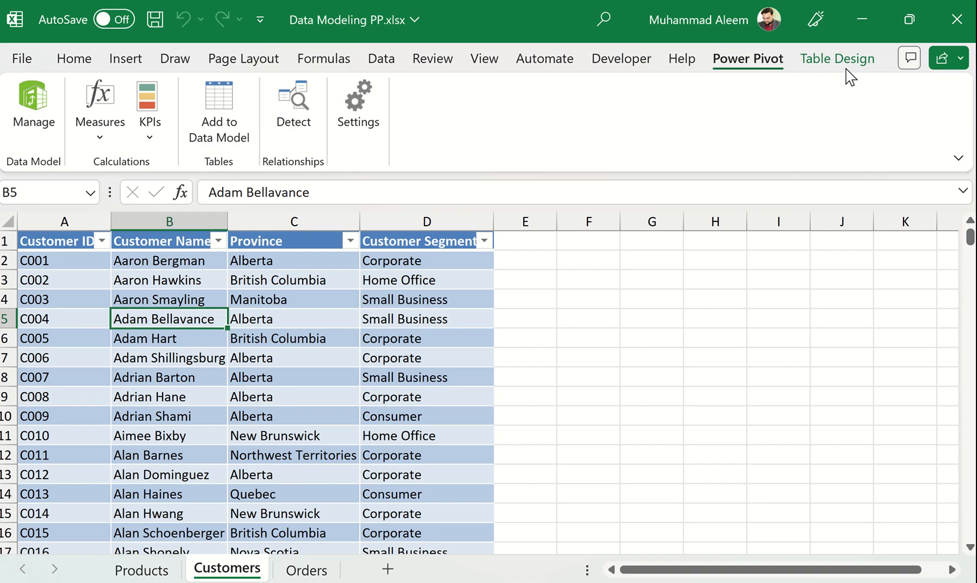
Add the Orders table to the data model and look through the Products, Customers and Orders tables in Power Pivot.
left_click(327, 568)
left_click(192, 397)
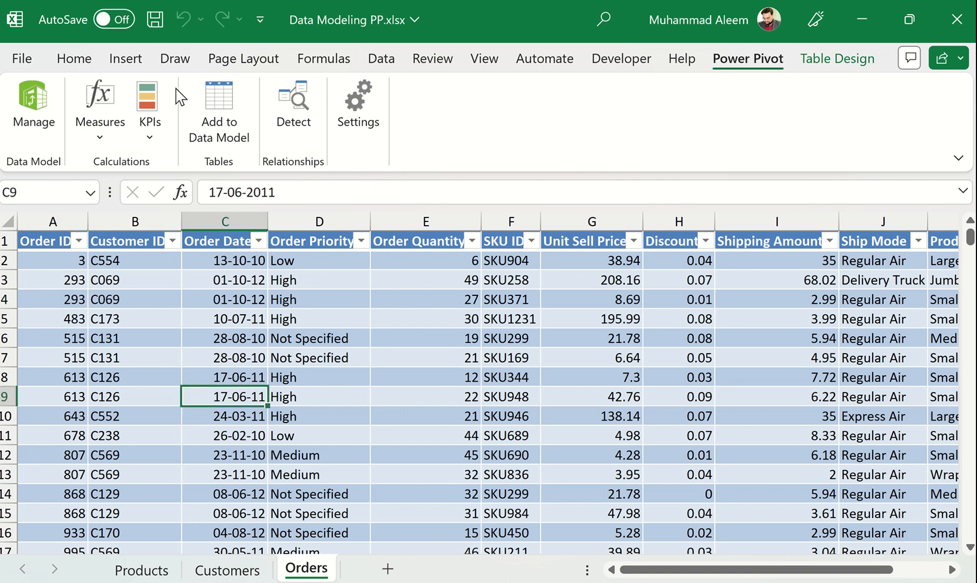
left_click(212, 123)
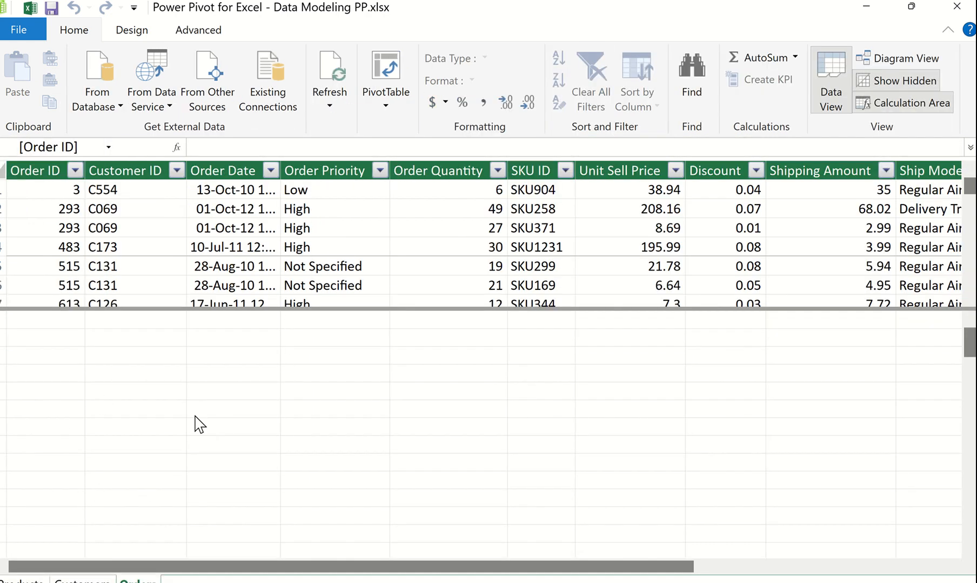
left_click(35, 578)
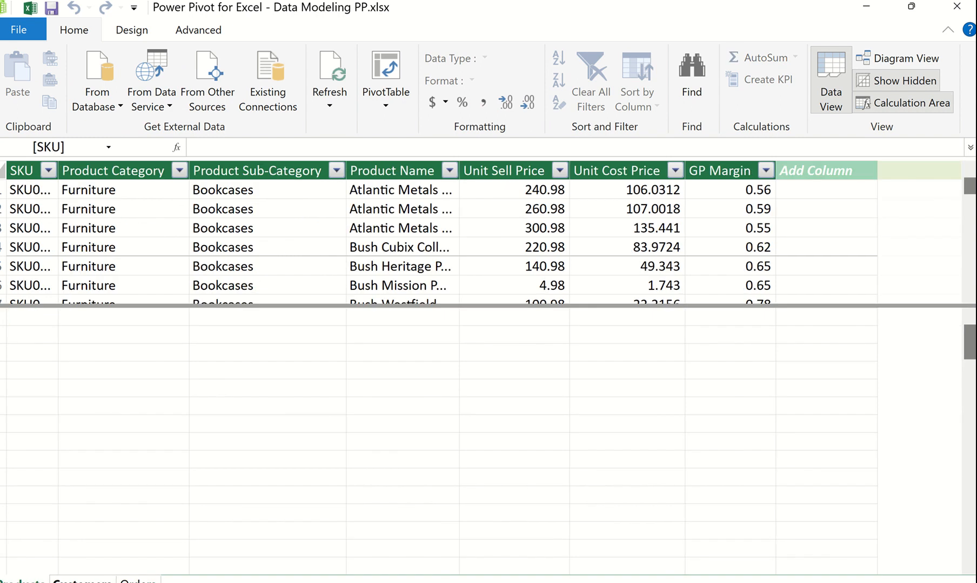
left_click(81, 580)
left_click(137, 580)
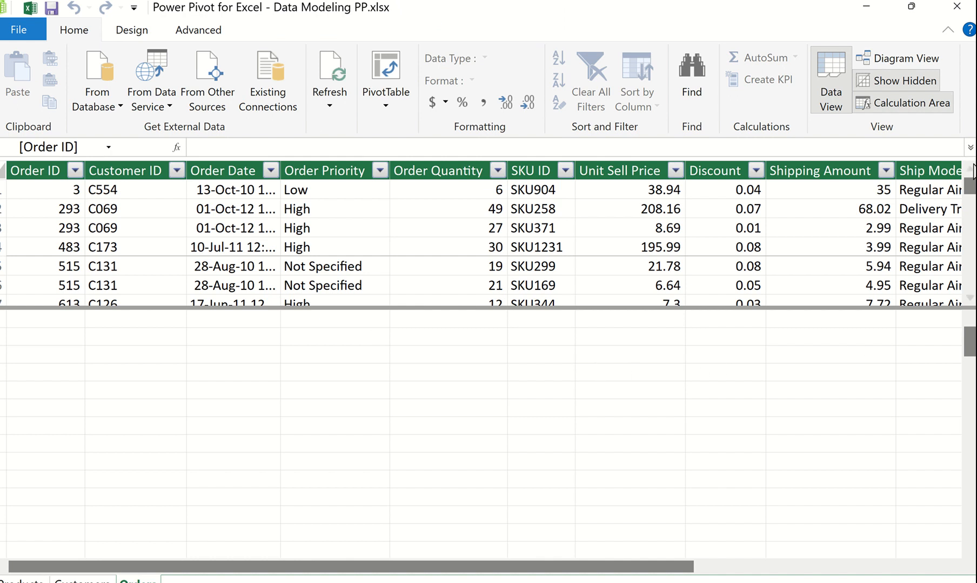
Show the data model as a diagram and lengthen the Products, Customers and Orders table boxes to reveal more fields.
left_click(909, 65)
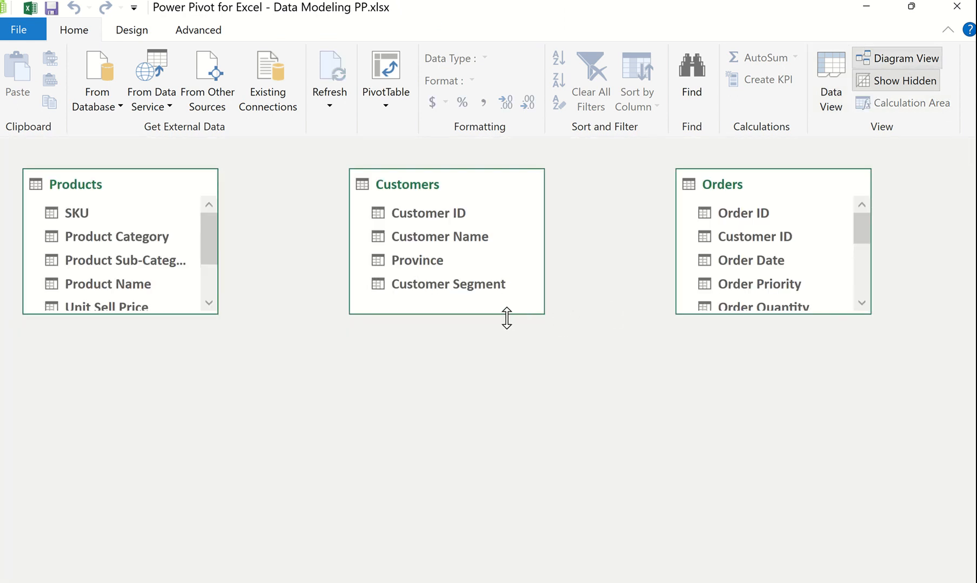
left_click_drag(506, 318, 462, 375)
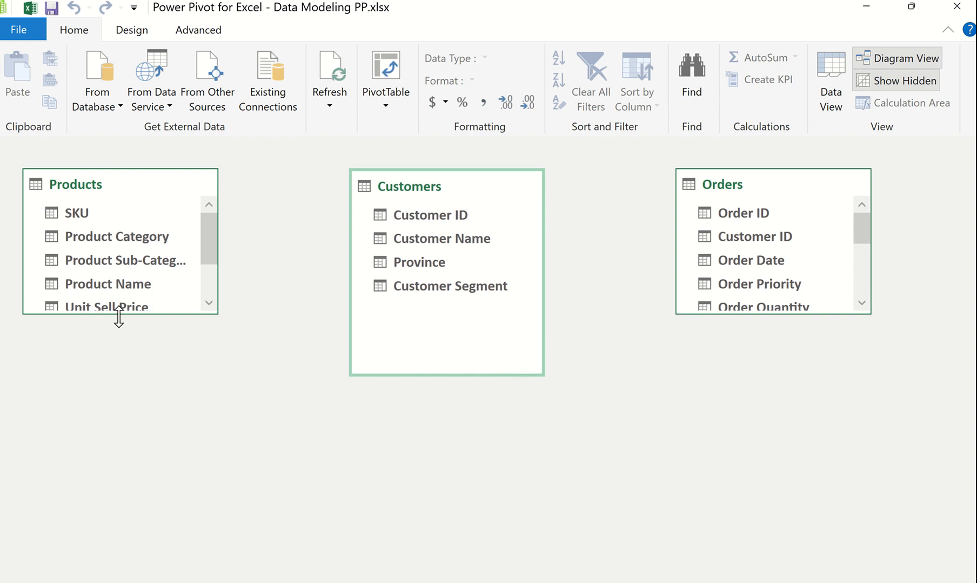
left_click_drag(118, 318, 131, 424)
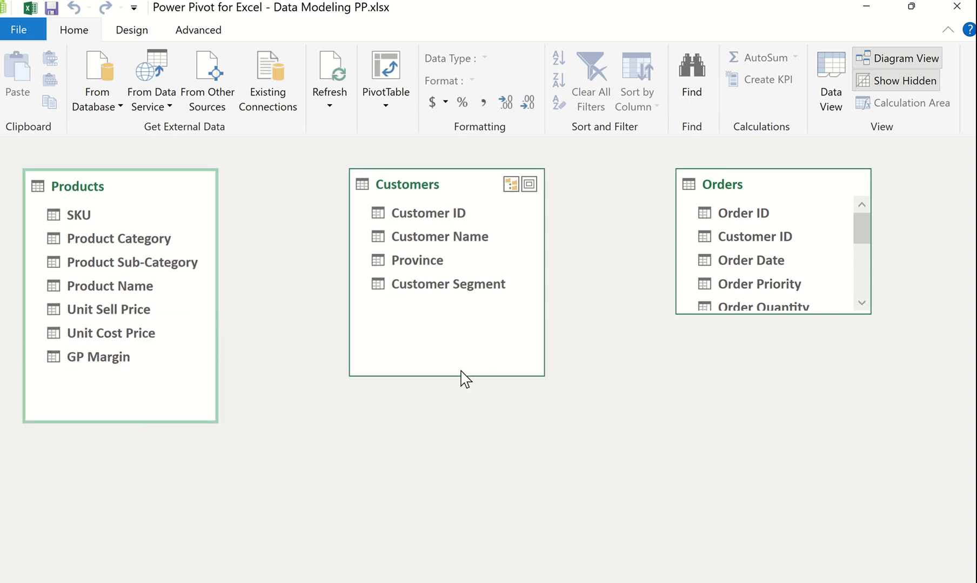
left_click_drag(456, 376, 455, 333)
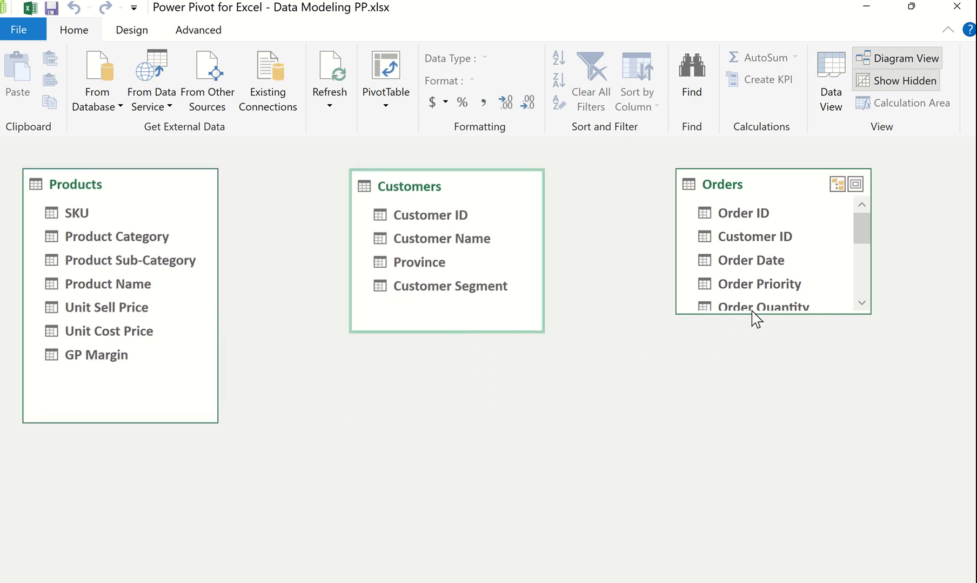
left_click_drag(750, 312, 742, 450)
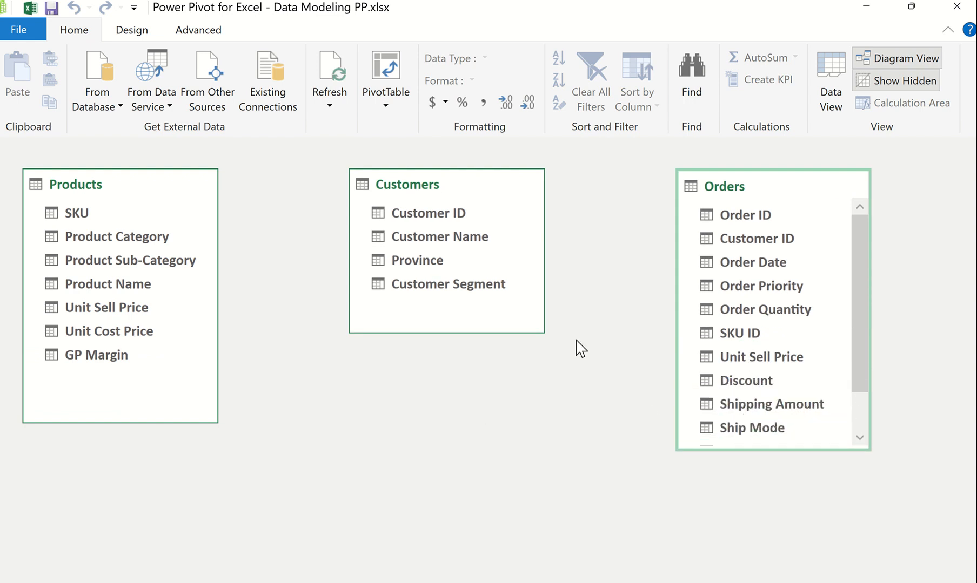
Rearrange the diagram so the Orders table sits between the Products and Customers tables.
left_click(399, 190)
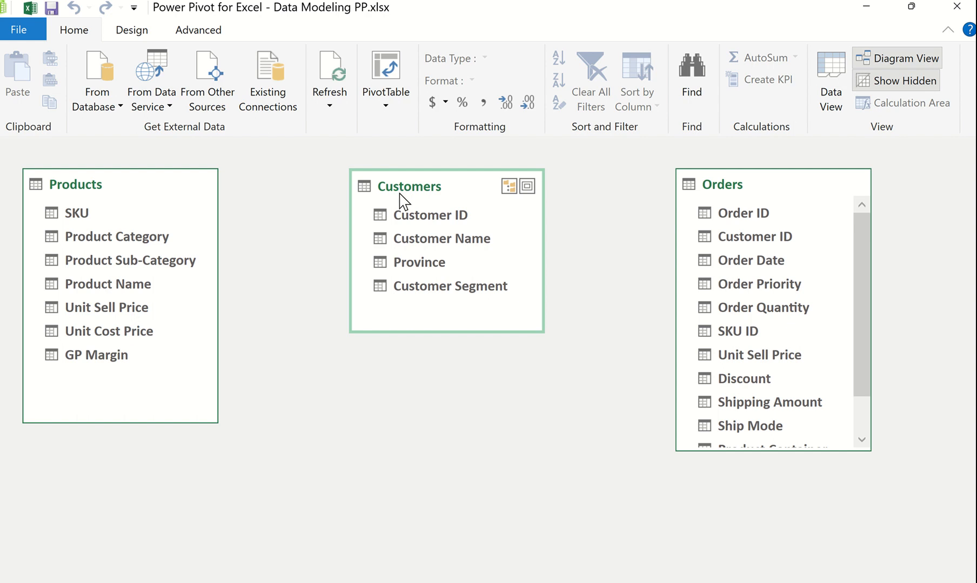
left_click_drag(401, 202, 505, 361)
left_click_drag(730, 187, 354, 199)
left_click_drag(521, 340, 678, 177)
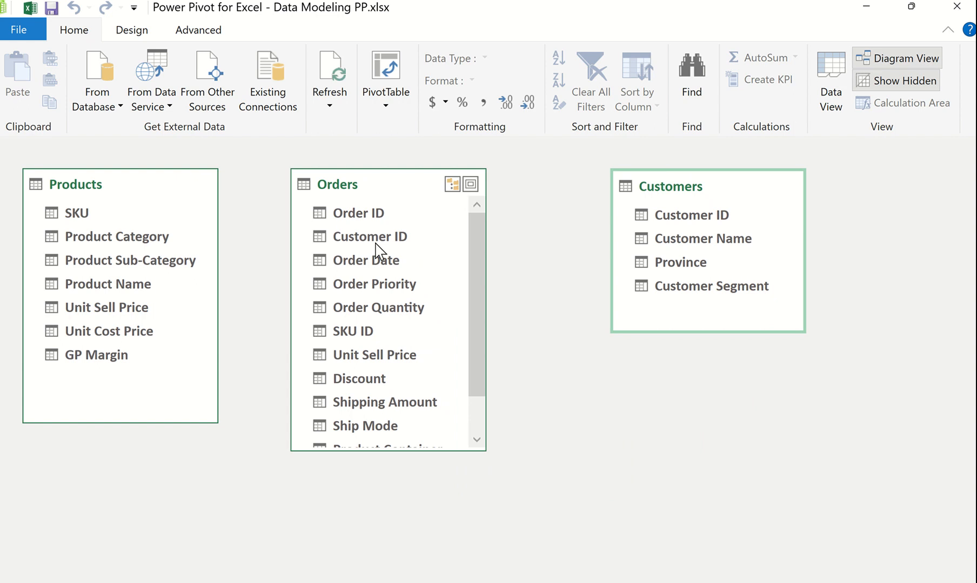
Relate Products SKU to Orders SKU ID and Customers Customer ID to Orders Customer ID, shifting the Orders table slightly between them.
left_click_drag(74, 215, 332, 325)
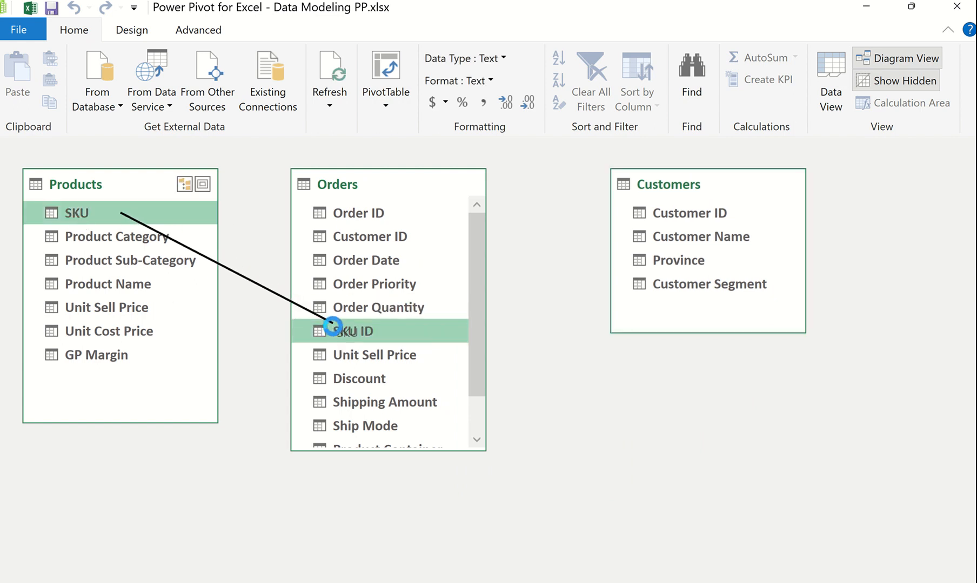
left_click_drag(372, 184, 404, 206)
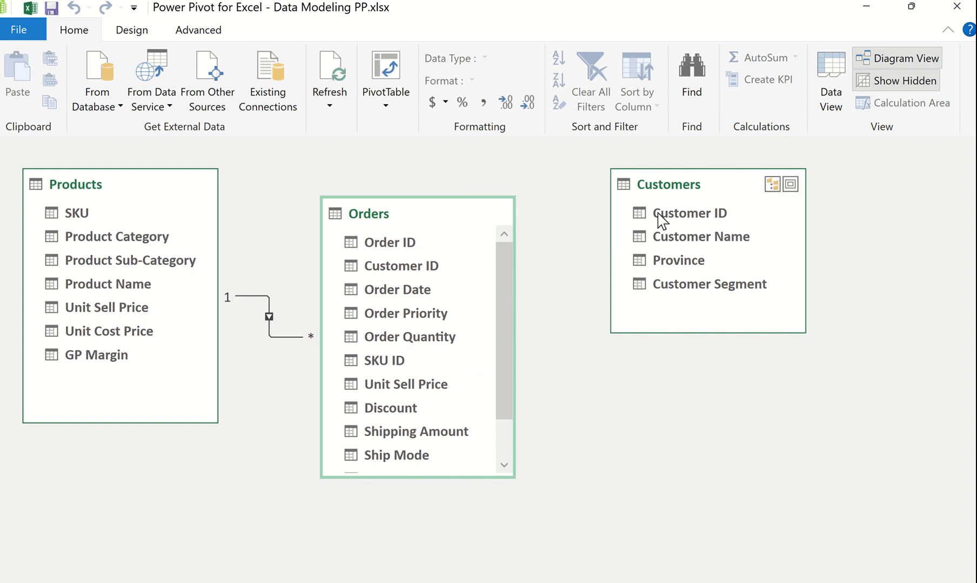
left_click_drag(661, 218, 429, 270)
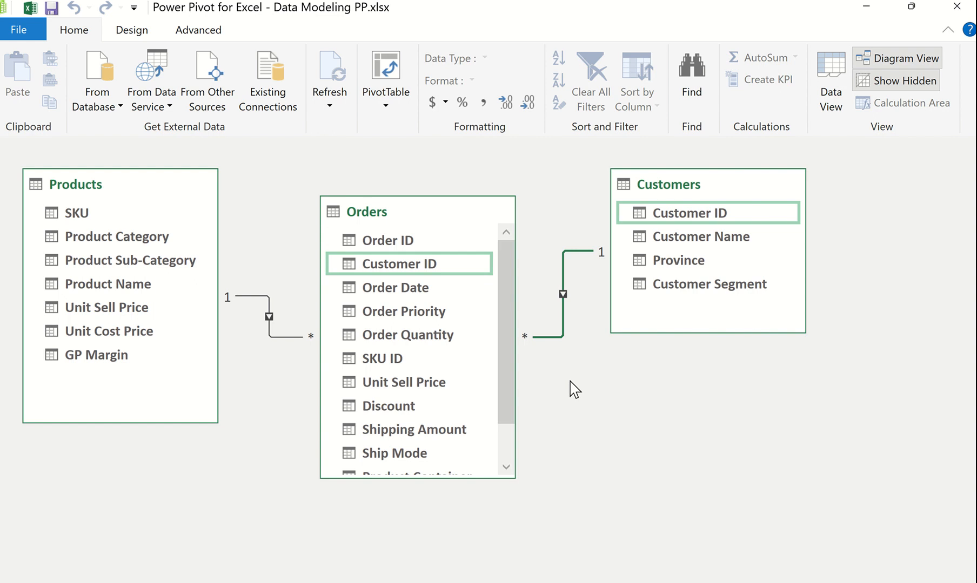
Leave the diagram, reopen the data model in Power Pivot, and create a PivotTable from it on a new worksheet.
left_click(958, 16)
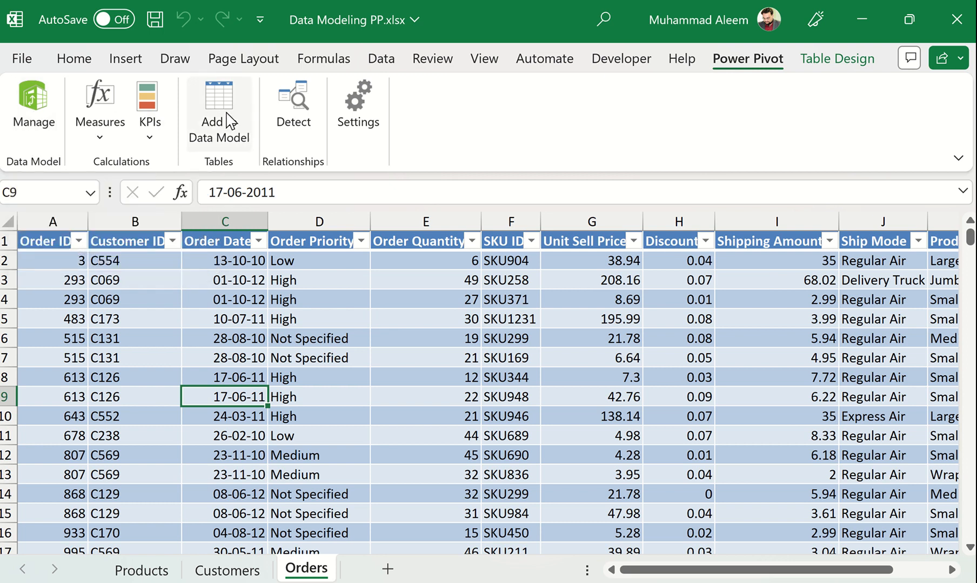
left_click(33, 111)
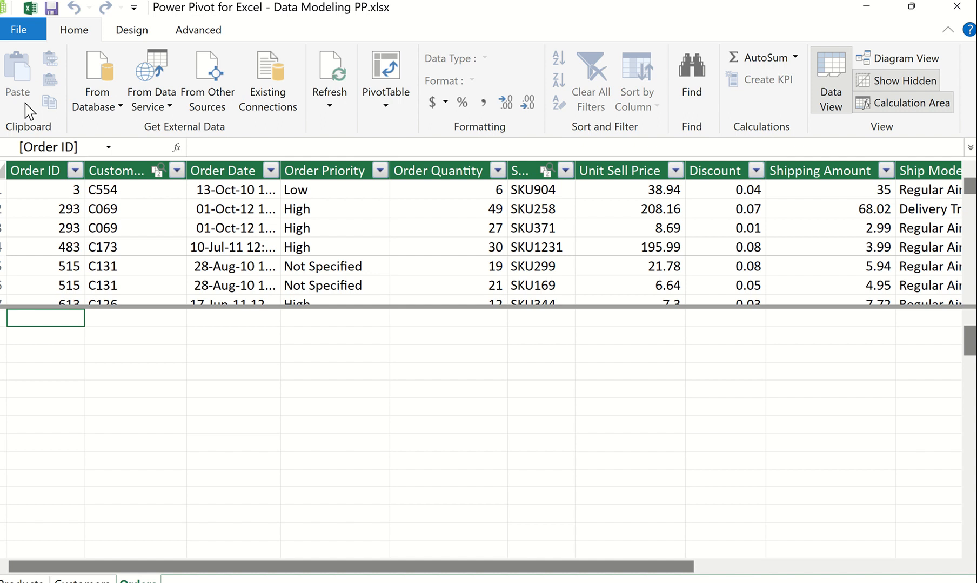
left_click(382, 74)
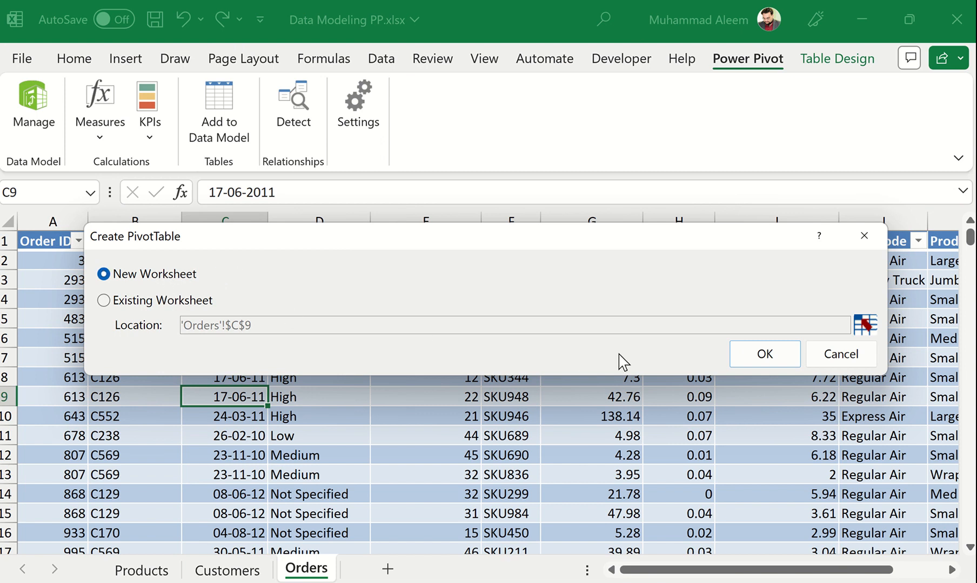
left_click(756, 354)
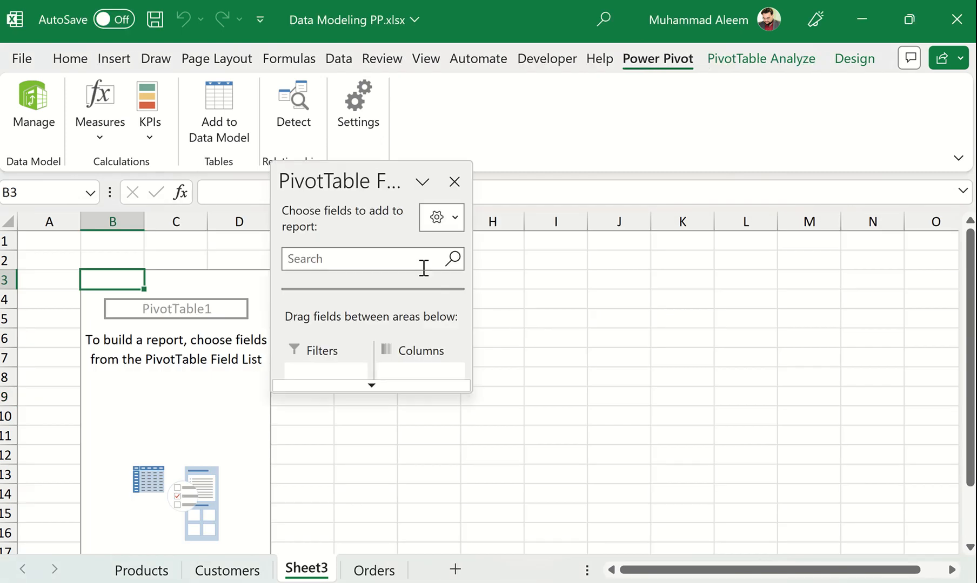
Move the PivotTable field list clear of the report area and lengthen it to show the tables and all layout areas.
left_click_drag(384, 172, 864, 58)
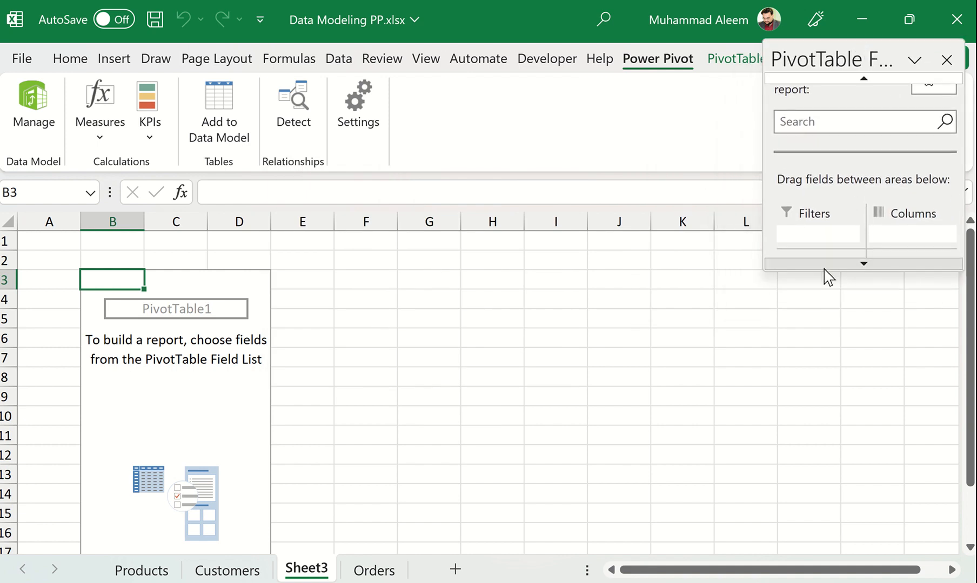
left_click_drag(815, 270, 852, 571)
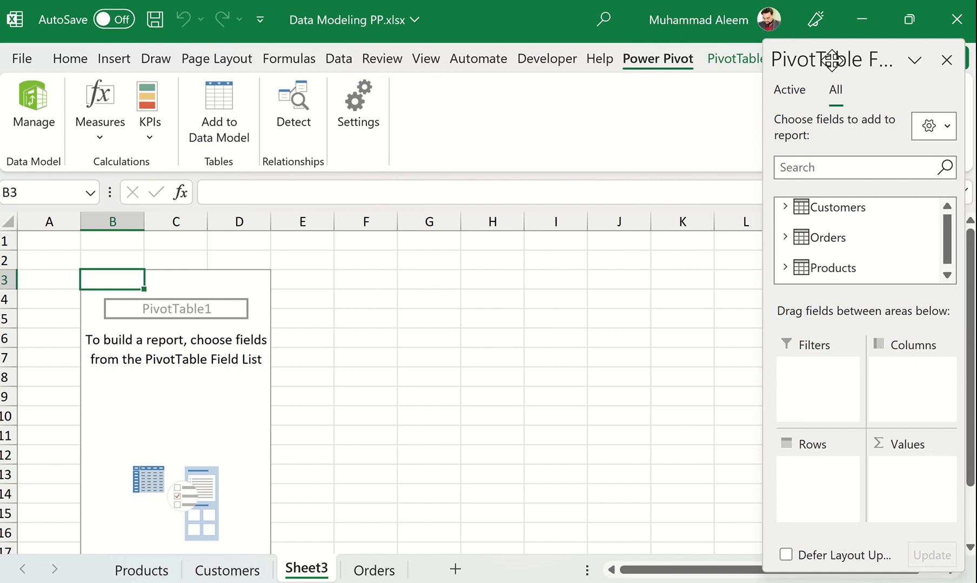
left_click_drag(831, 59, 857, 86)
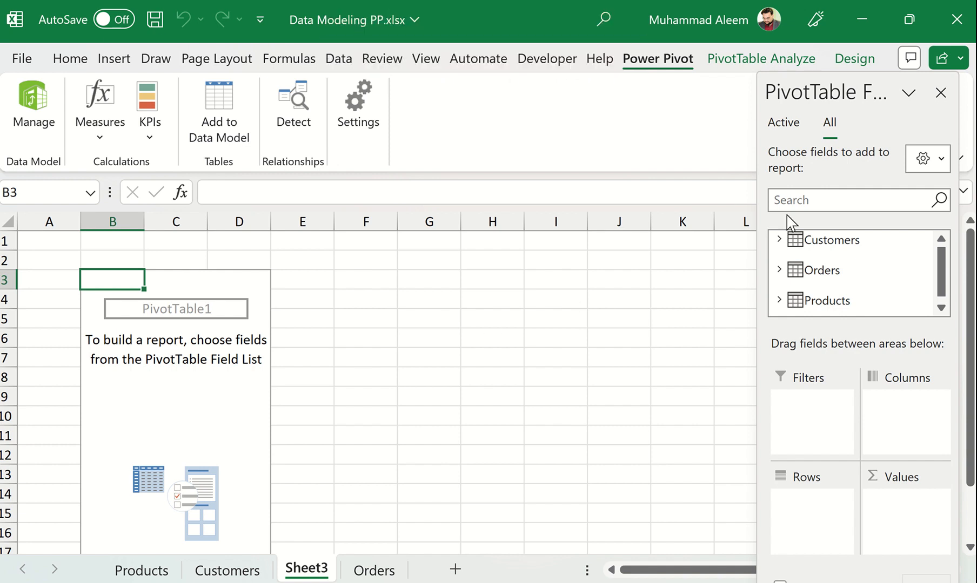
Add Customer Segment from the Customers table to the PivotTable's rows.
left_click(779, 239)
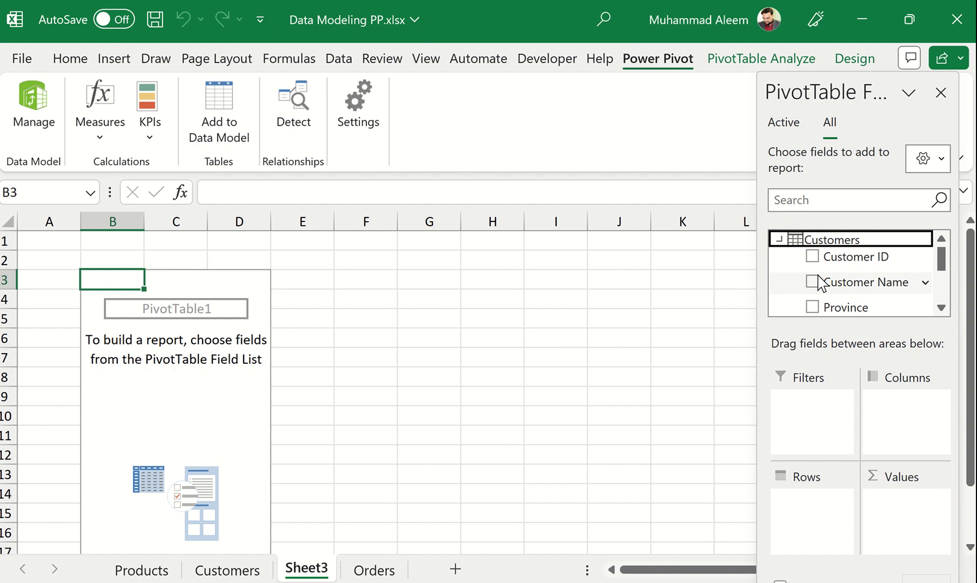
scroll(808, 281, "down", 1)
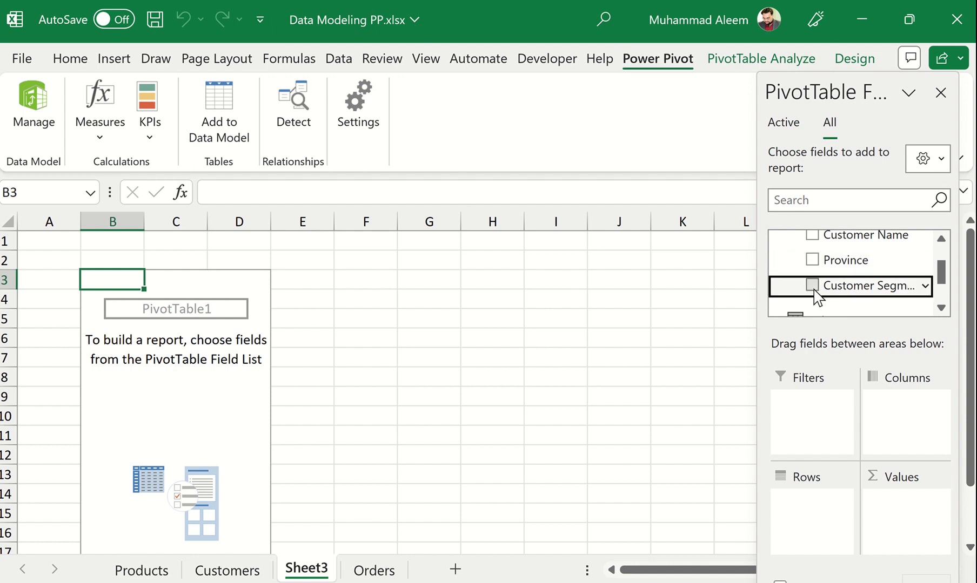
left_click(807, 286)
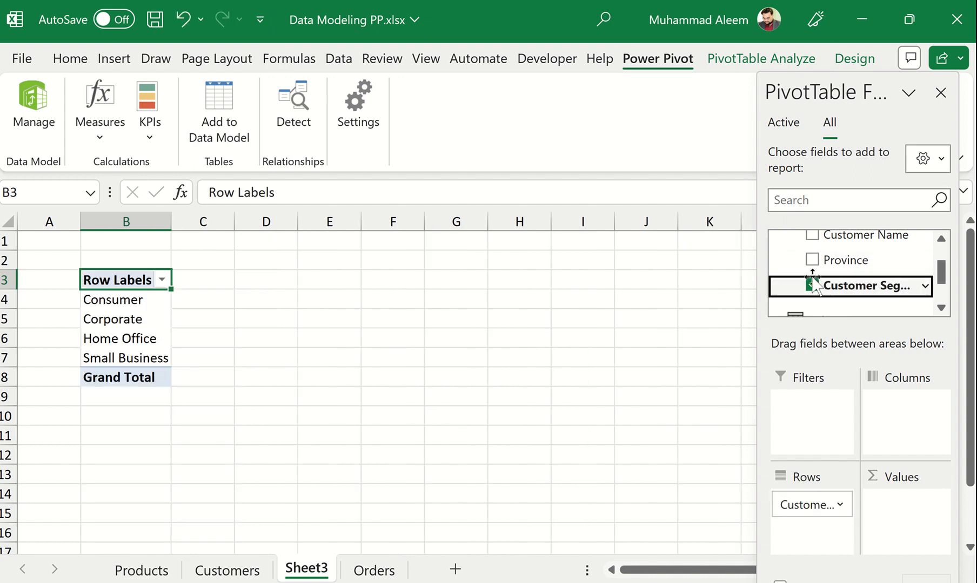
Place Product Category from the Products table in the PivotTable's columns and collapse the Products field list.
scroll(805, 294, "down", 1)
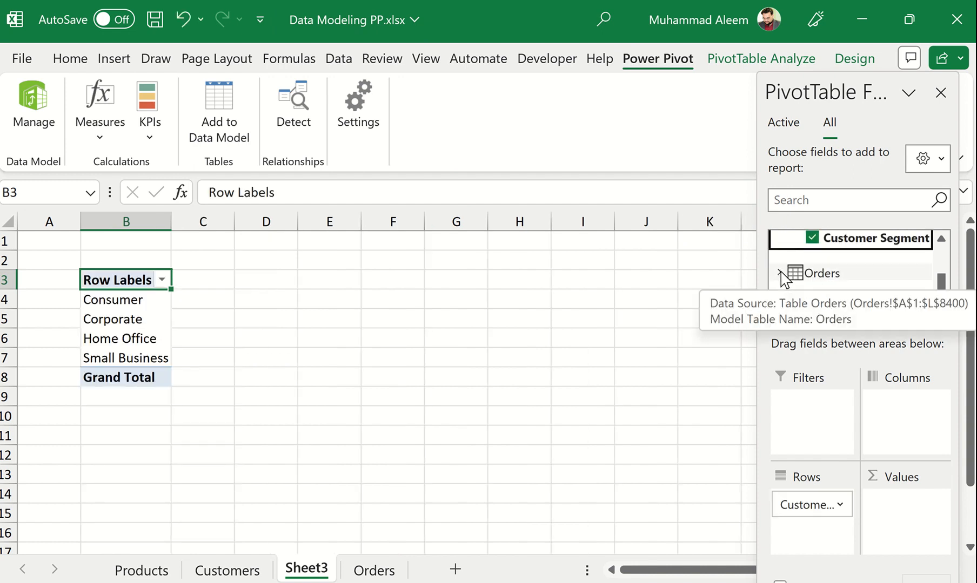
left_click(778, 305)
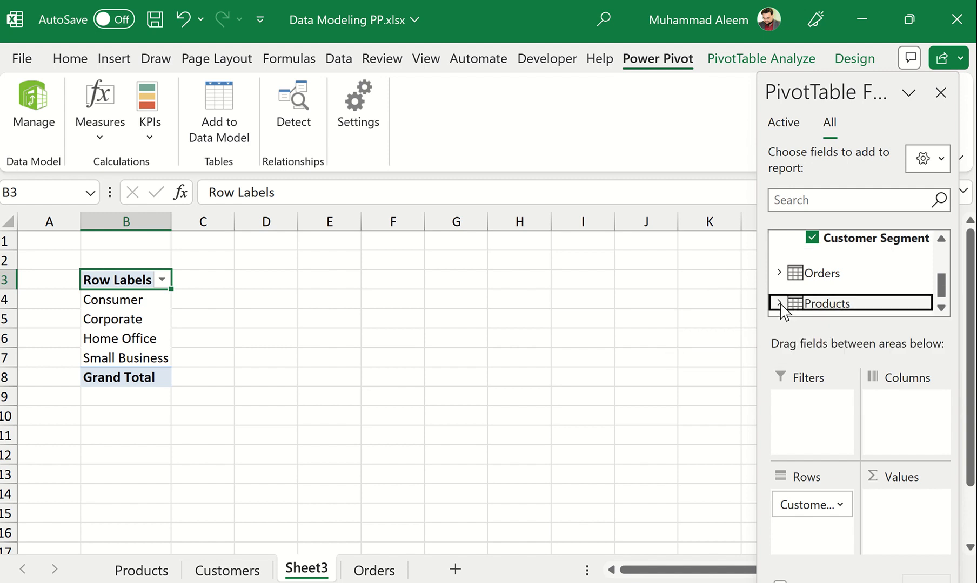
left_click_drag(881, 285, 918, 413)
scroll(813, 285, "up", 1)
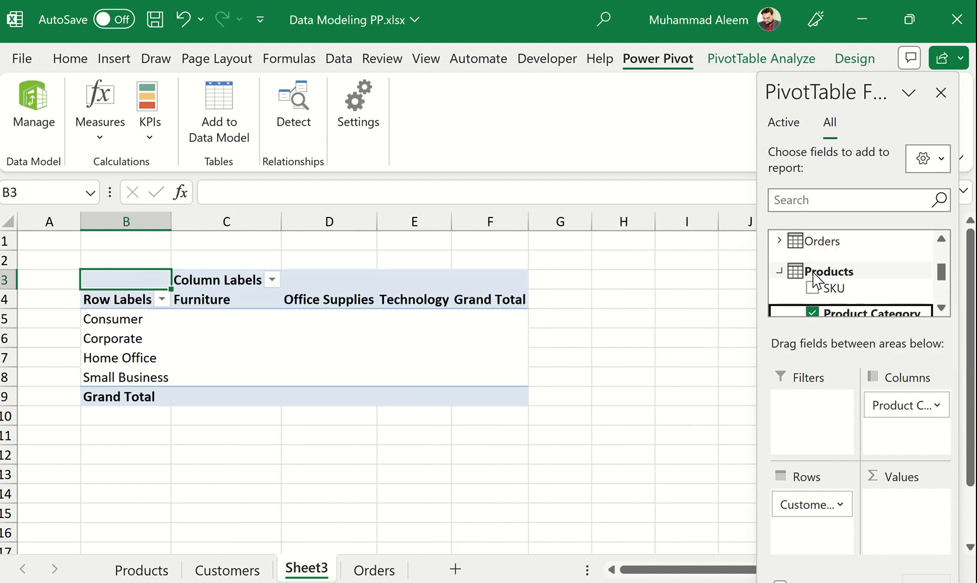
left_click(780, 272)
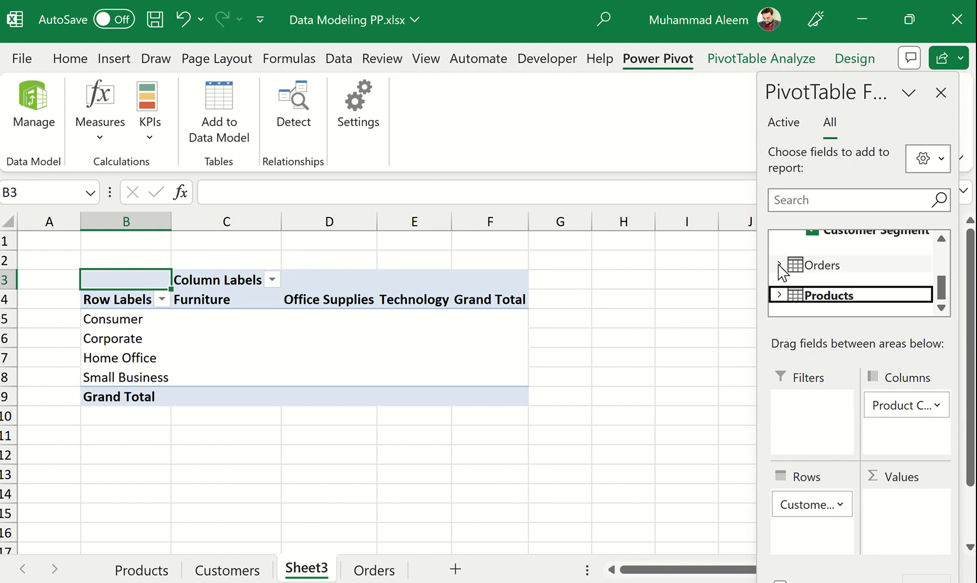
Add Order Quantity from the Orders table to the PivotTable's values as a sum.
left_click(779, 266)
scroll(818, 277, "down", 1)
scroll(817, 278, "down", 1)
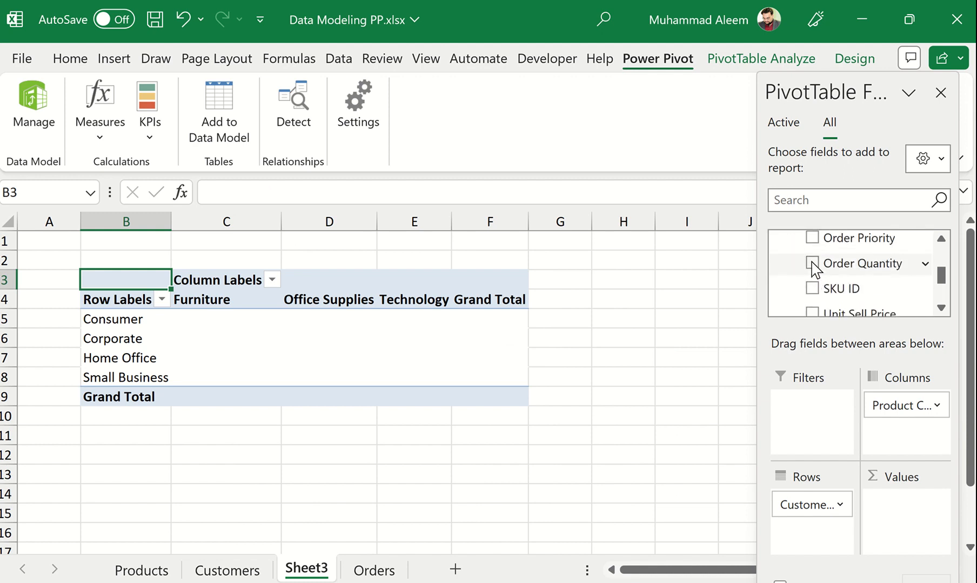
left_click(811, 264)
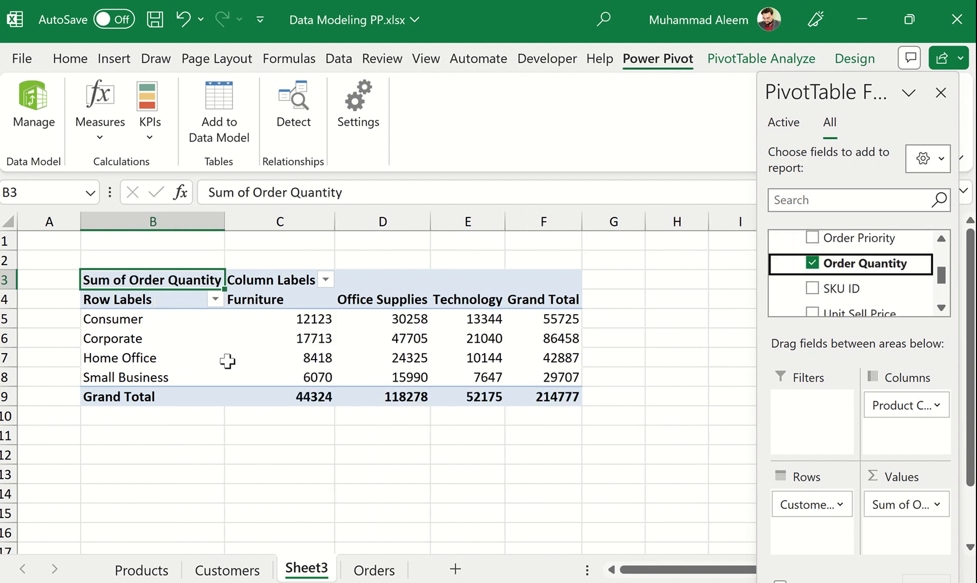
Change the PivotTable's report layout to tabular form.
left_click(358, 337)
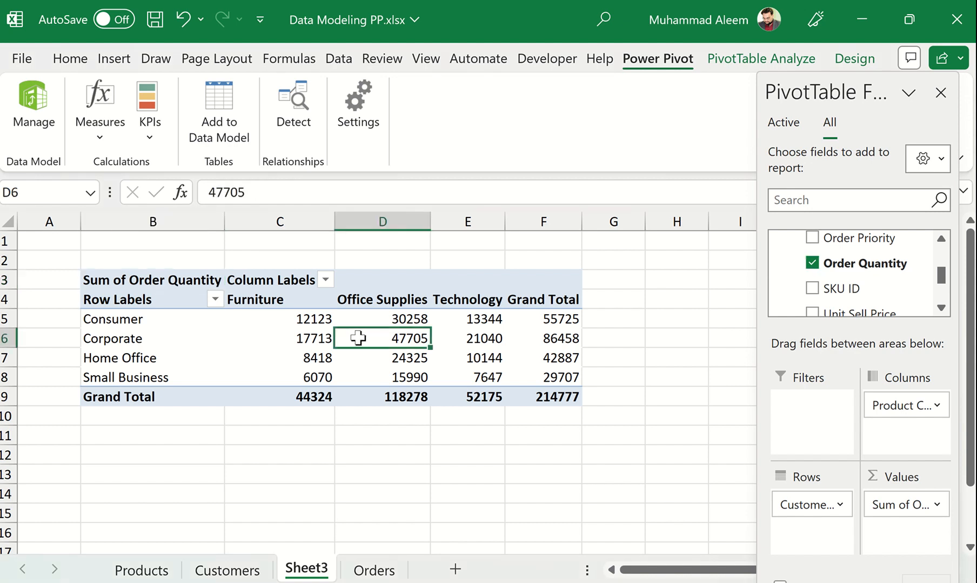
left_click(849, 58)
left_click(151, 138)
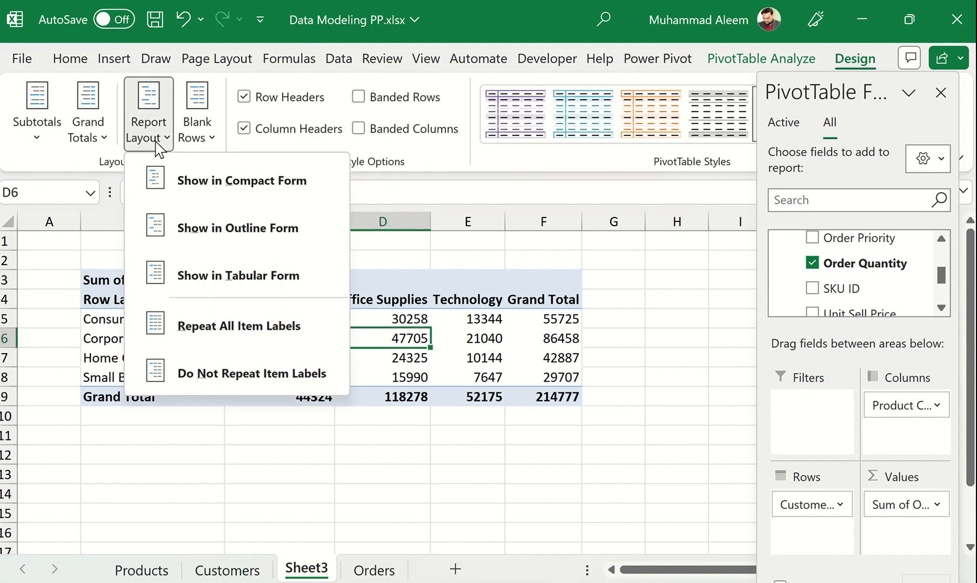
left_click(211, 275)
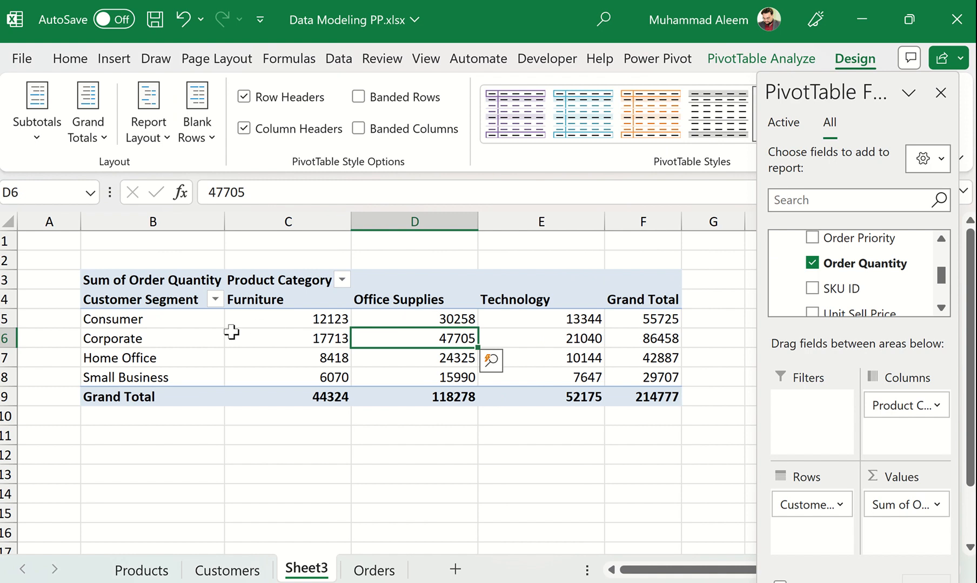
mouse_move(367, 357)
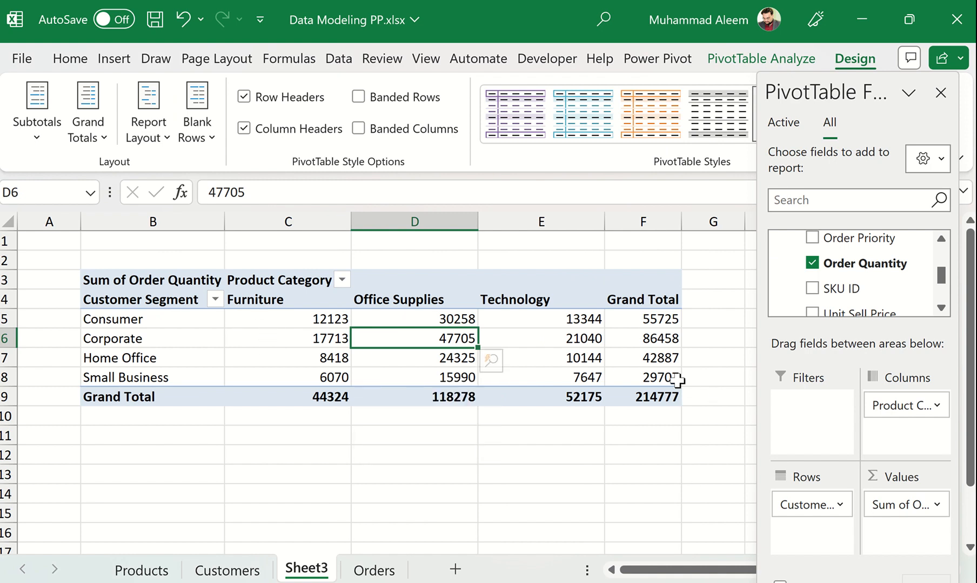
mouse_move(449, 369)
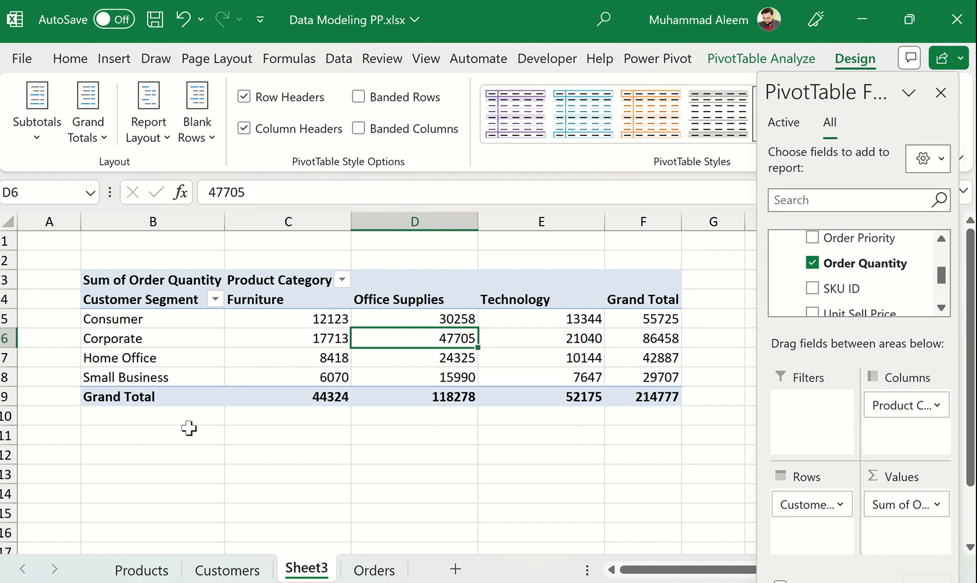
left_click(264, 340)
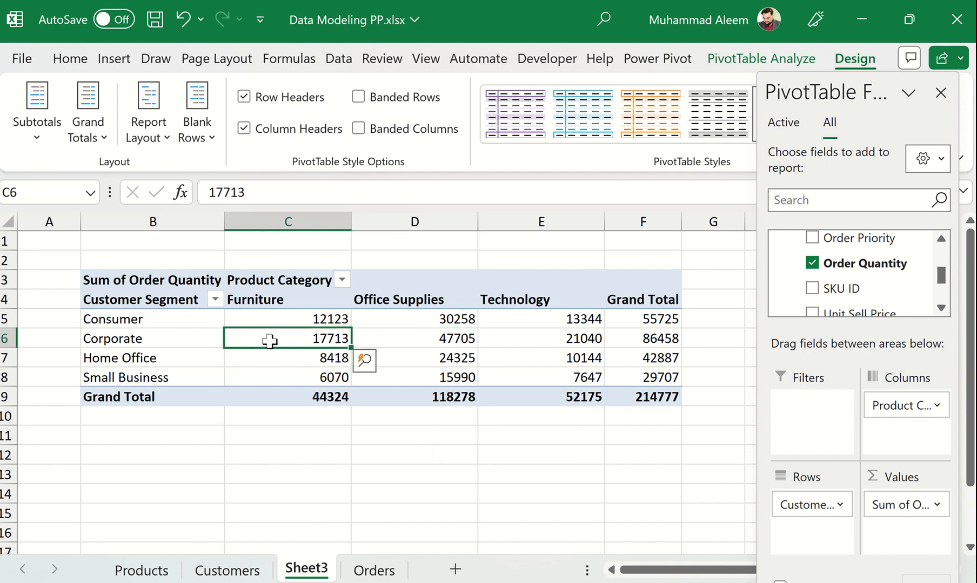
mouse_move(490, 325)
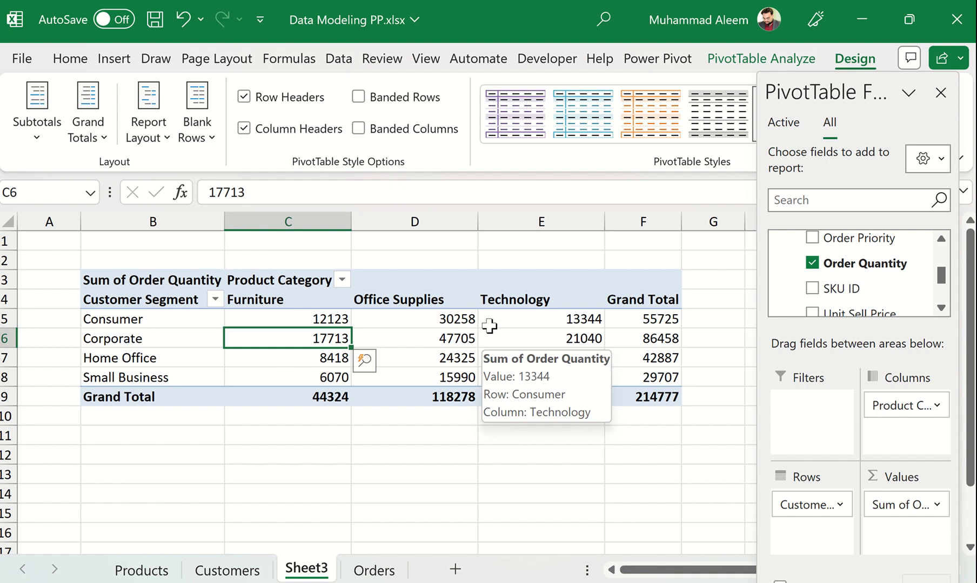
Collapse the Orders and Customers tables in the PivotTable field list.
scroll(869, 278, "up", 3)
scroll(877, 270, "down", 1)
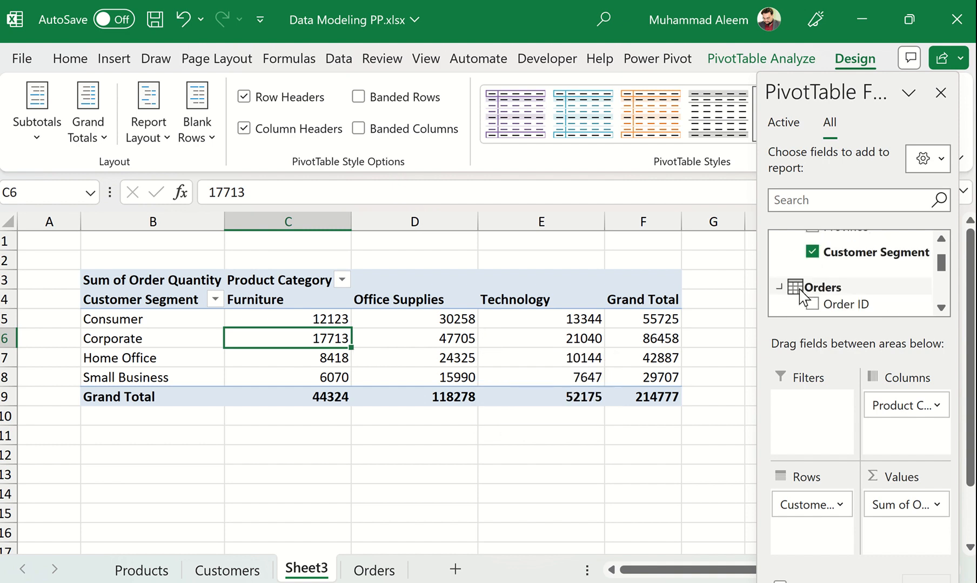
left_click(779, 287)
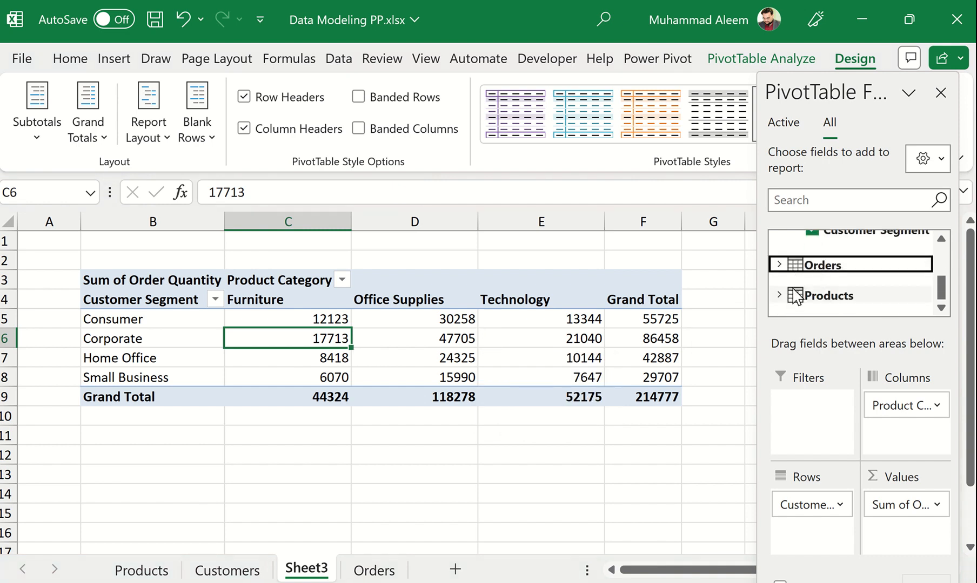
scroll(789, 270, "up", 3)
left_click(780, 232)
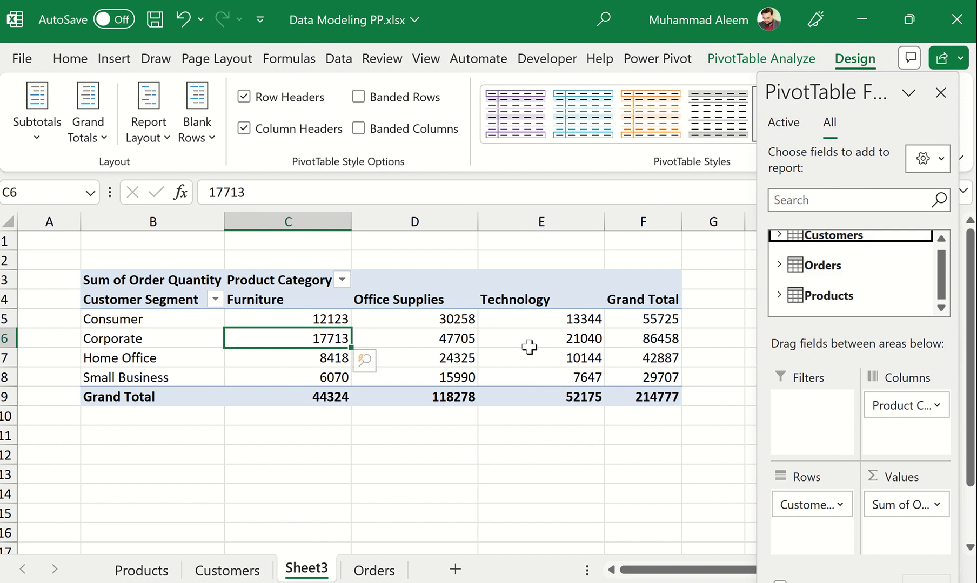
mouse_move(471, 351)
mouse_move(415, 376)
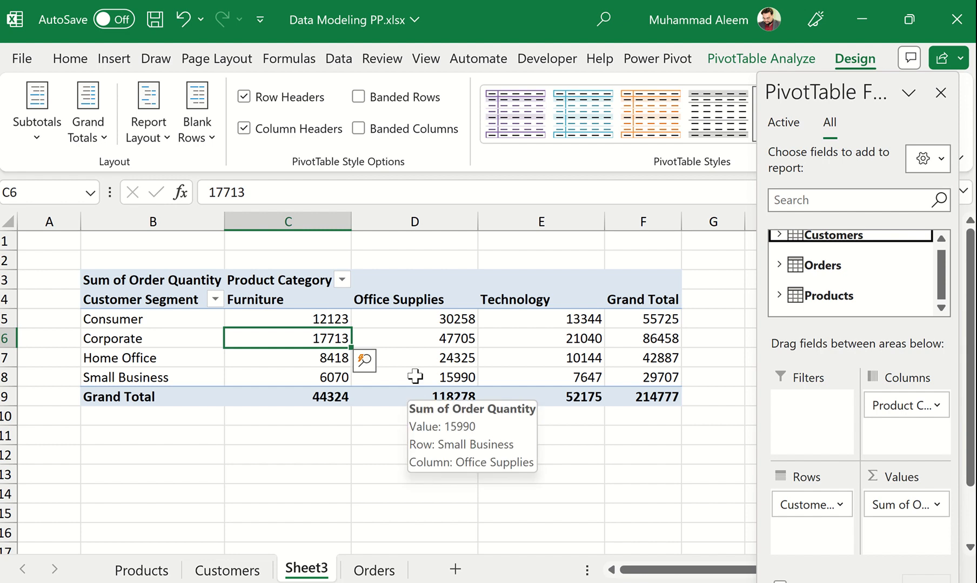